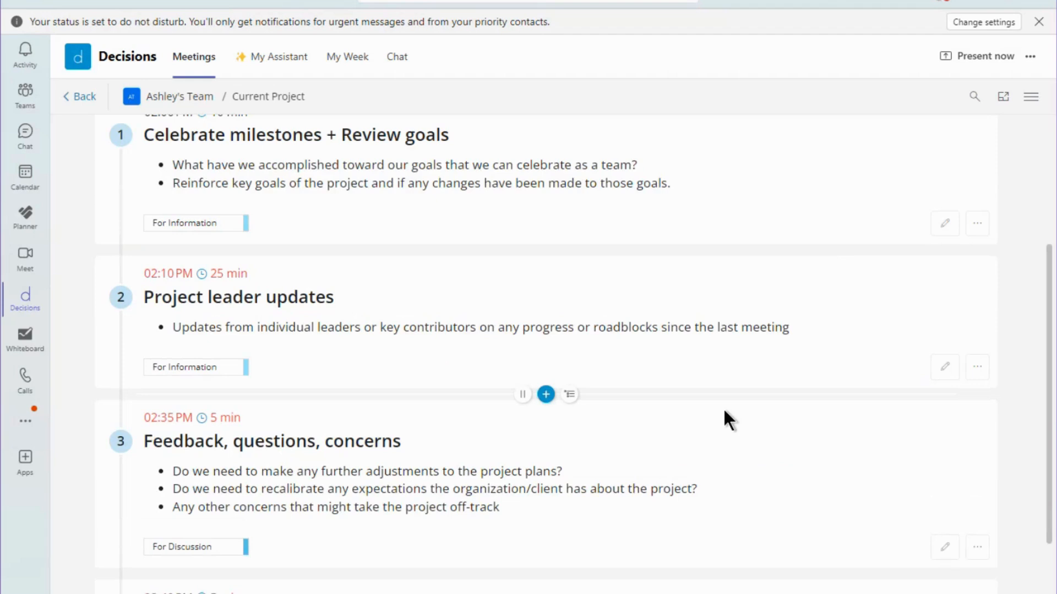
Add a new decision titled "Next update 14 Days" to agenda item 4, Next actions and timeline review
scroll(722, 407, "down", 3)
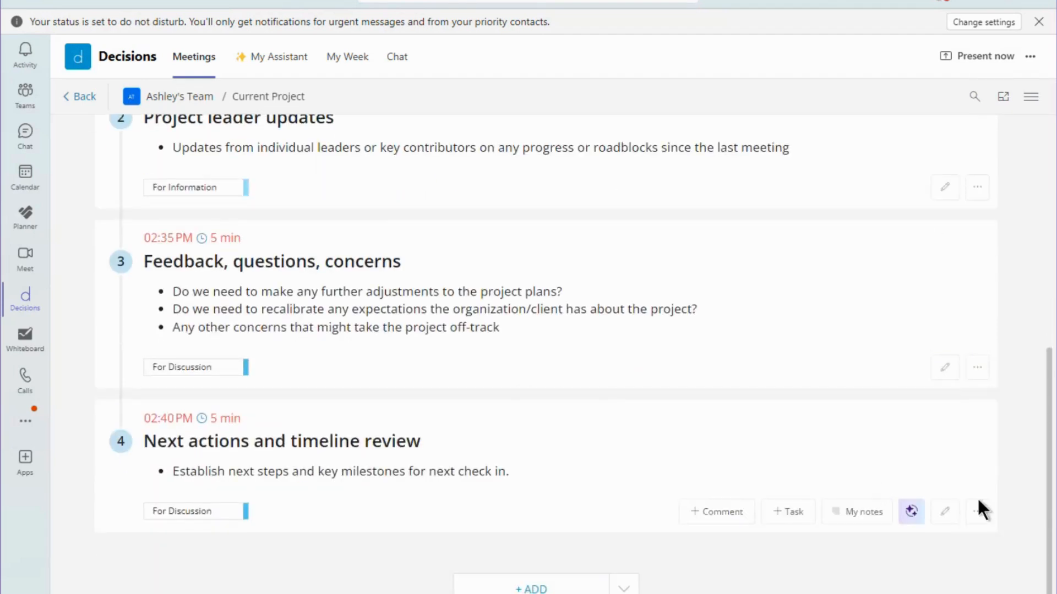
left_click(975, 513)
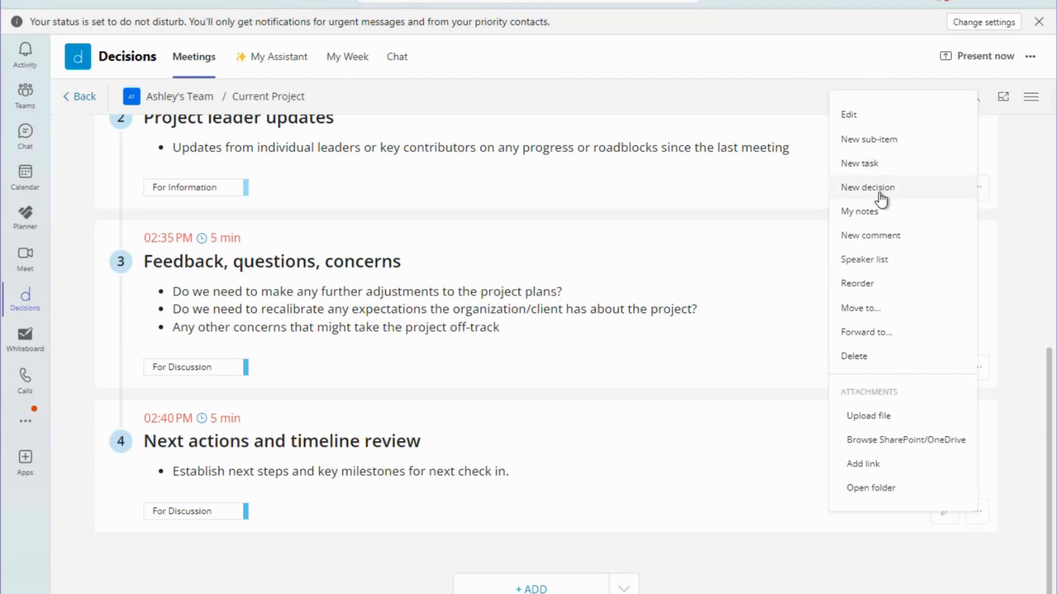
left_click(917, 193)
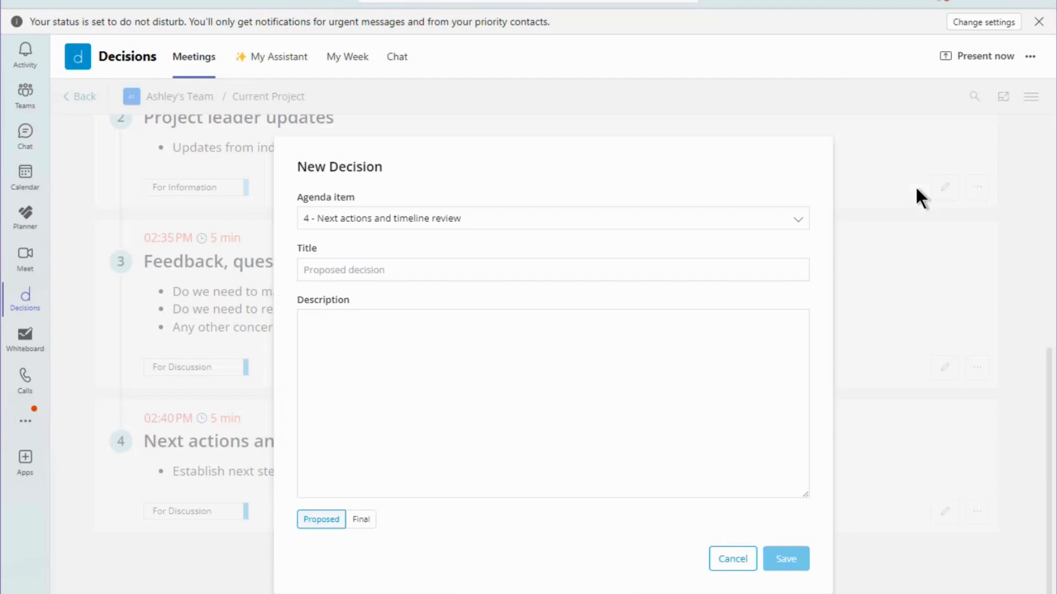
left_click(429, 270)
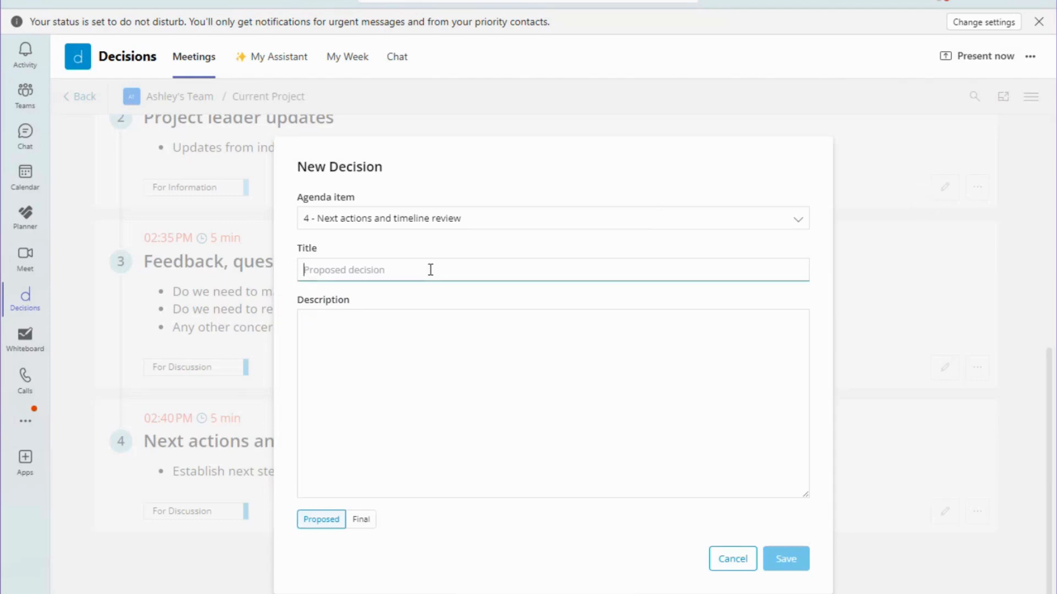
type("Next update ")
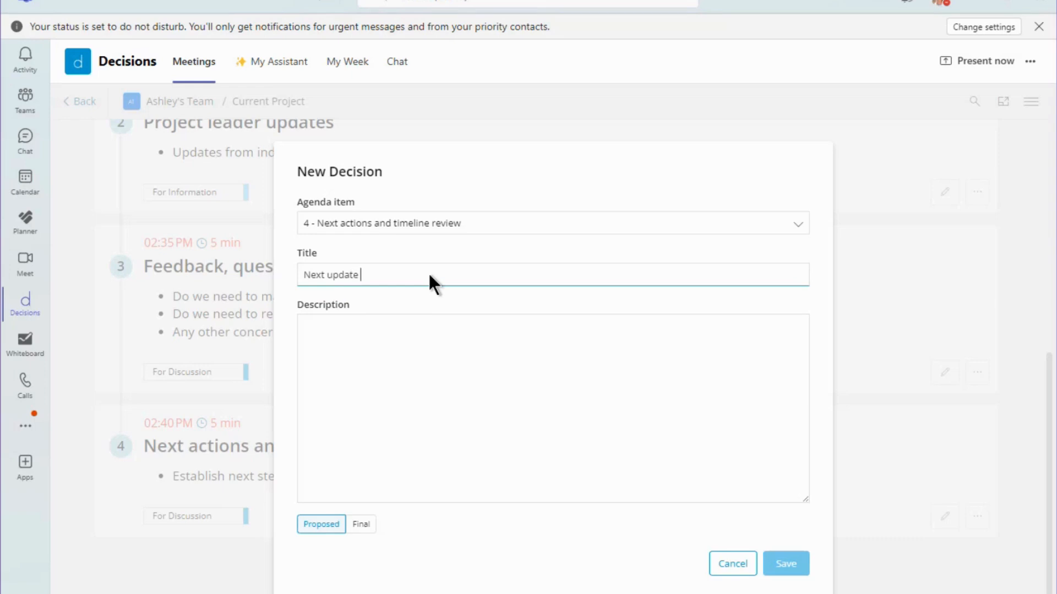
type("14 Days")
Copy the decision's title into its description and save it as a proposed decision
left_click_drag(303, 274, 422, 279)
key("ctrl+c")
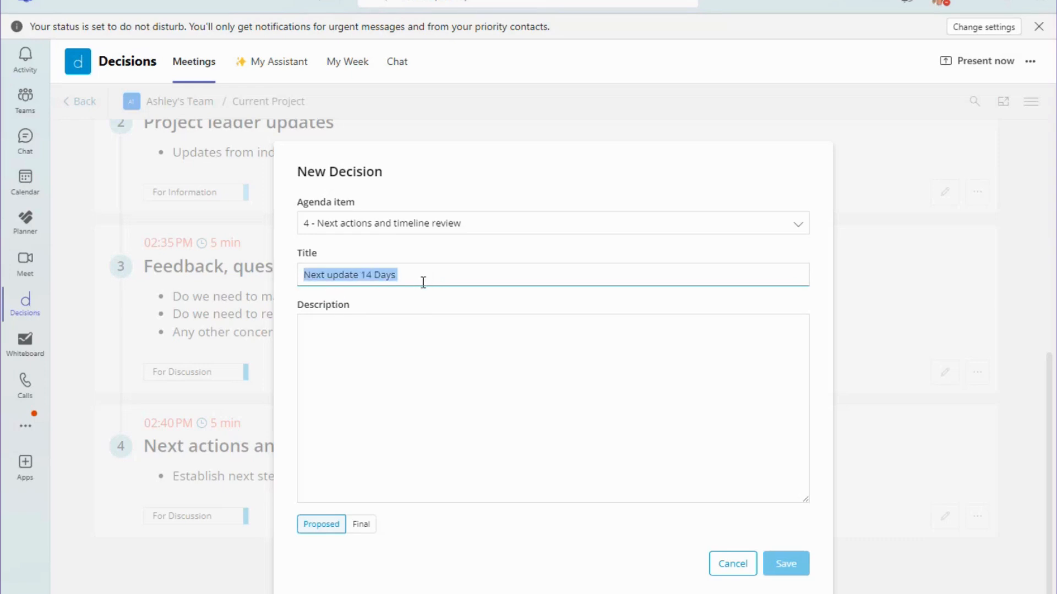
left_click(389, 351)
key("ctrl+v")
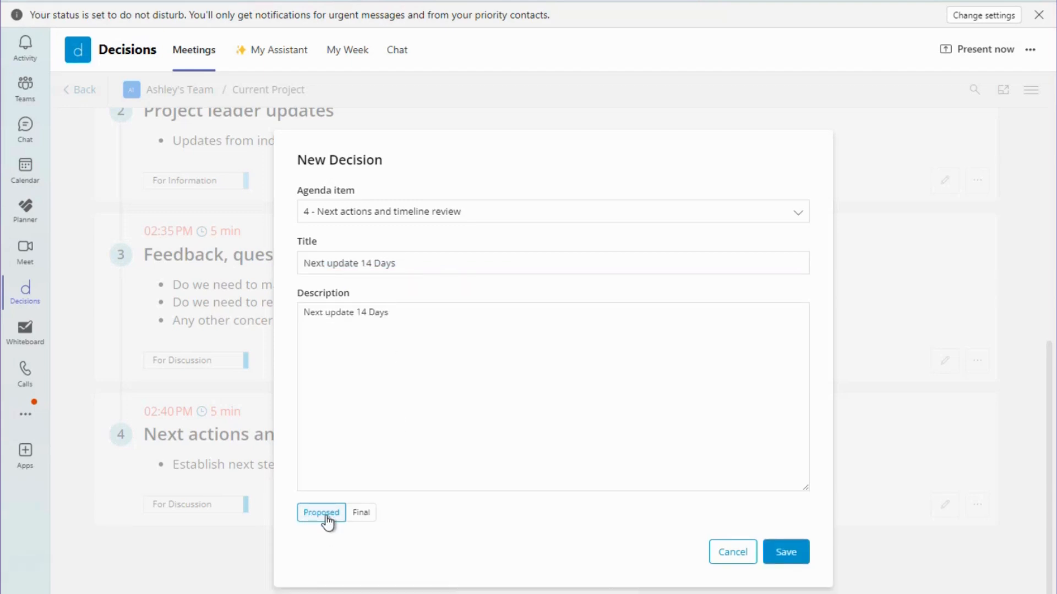
left_click(780, 555)
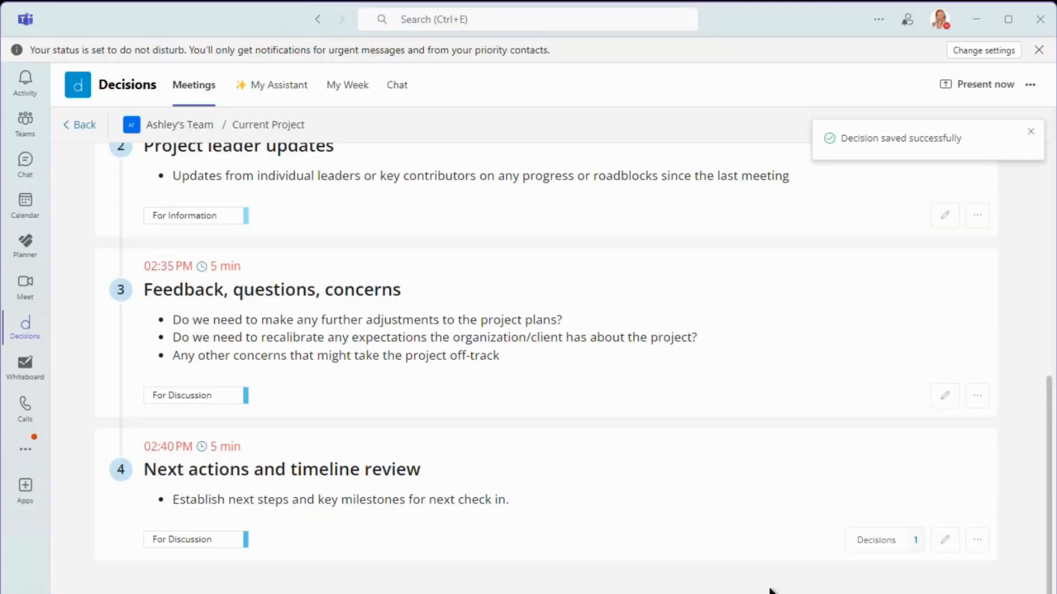
Start a vote on the proposed "Next update 14 Days" decision with open voting anonymity and comments allowed with votes
mouse_move(776, 554)
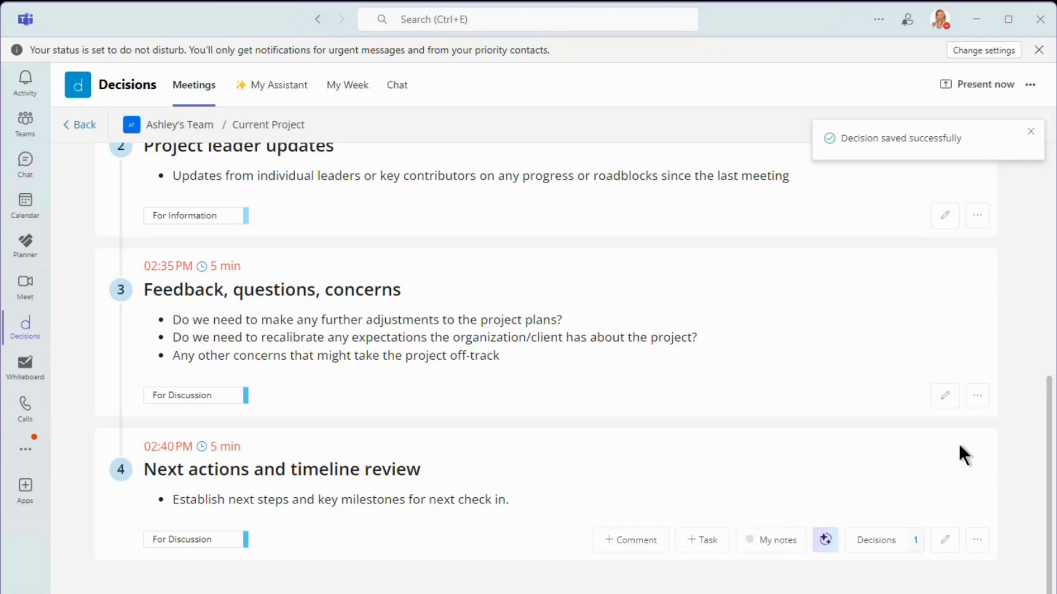
left_click(874, 545)
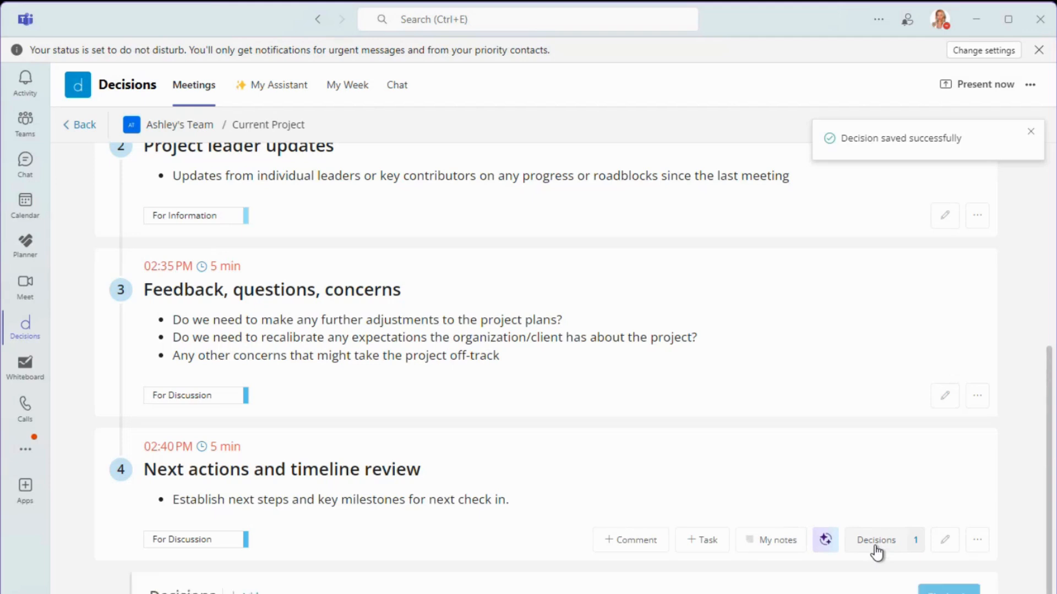
scroll(836, 588, "down", 3)
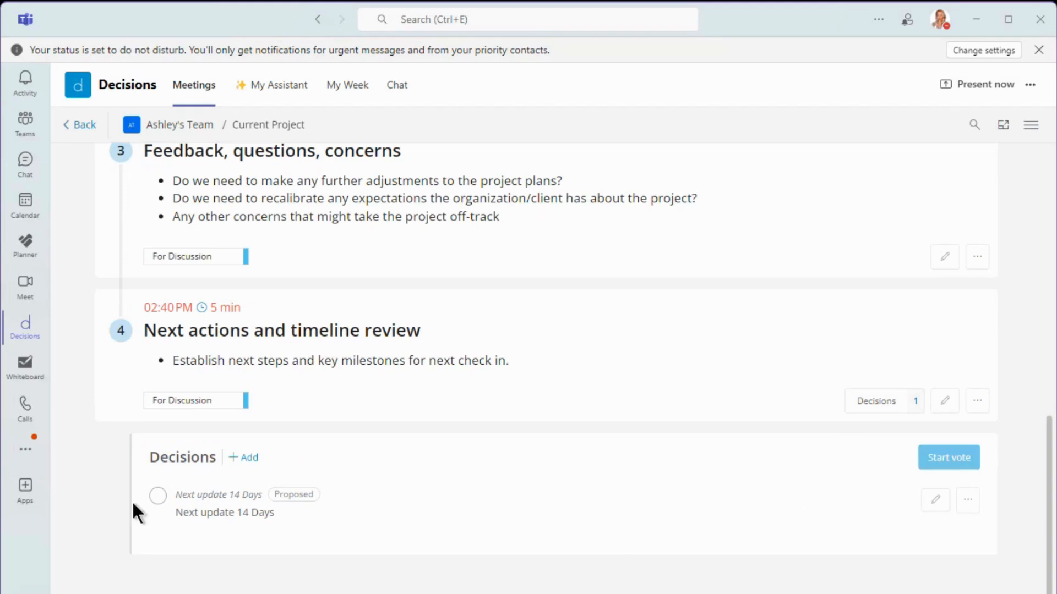
left_click(158, 497)
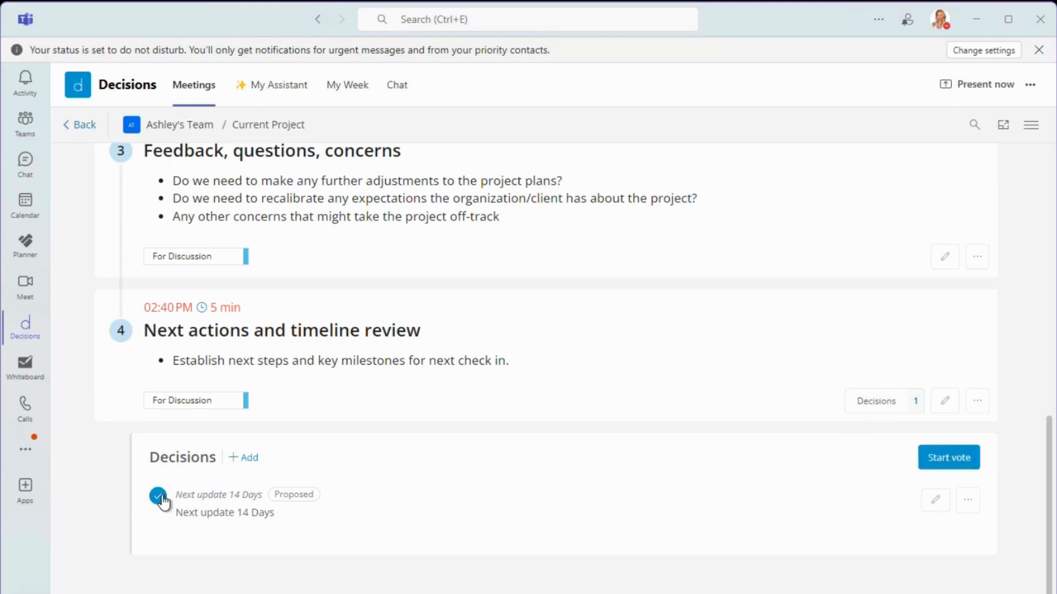
left_click(955, 465)
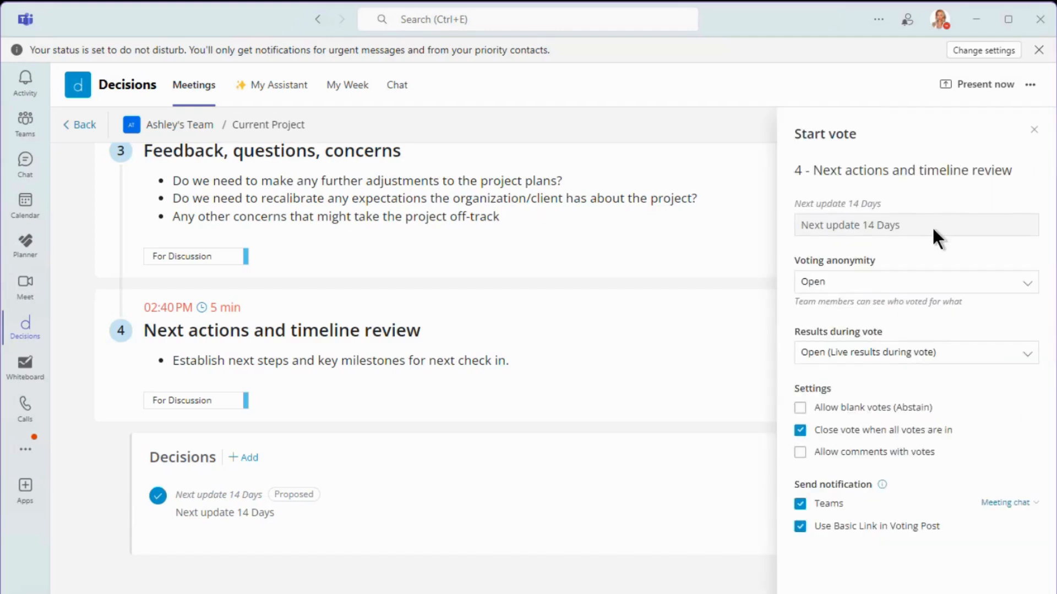
left_click(1030, 289)
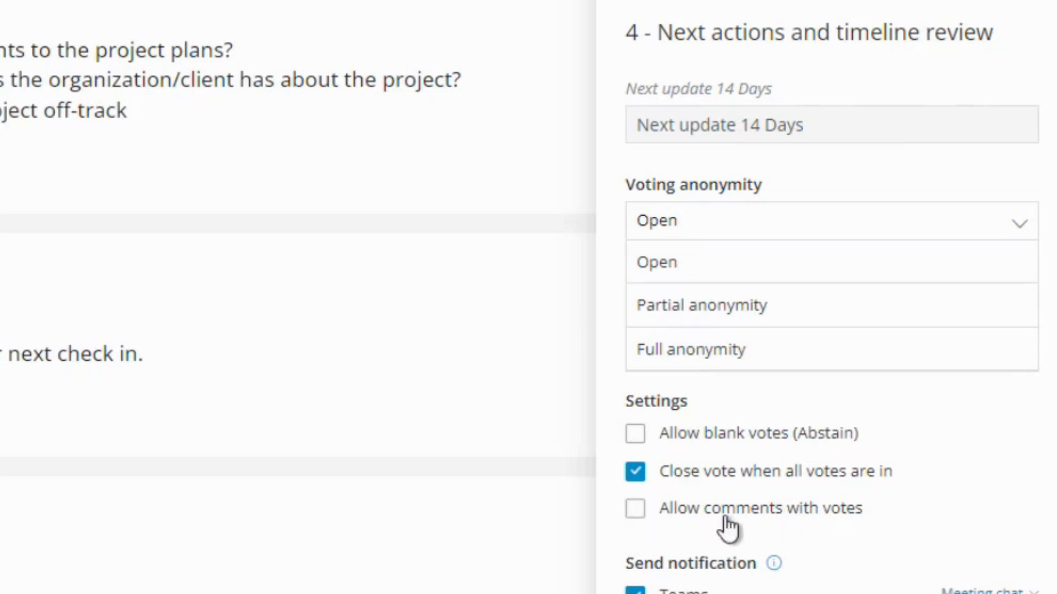
left_click(634, 511)
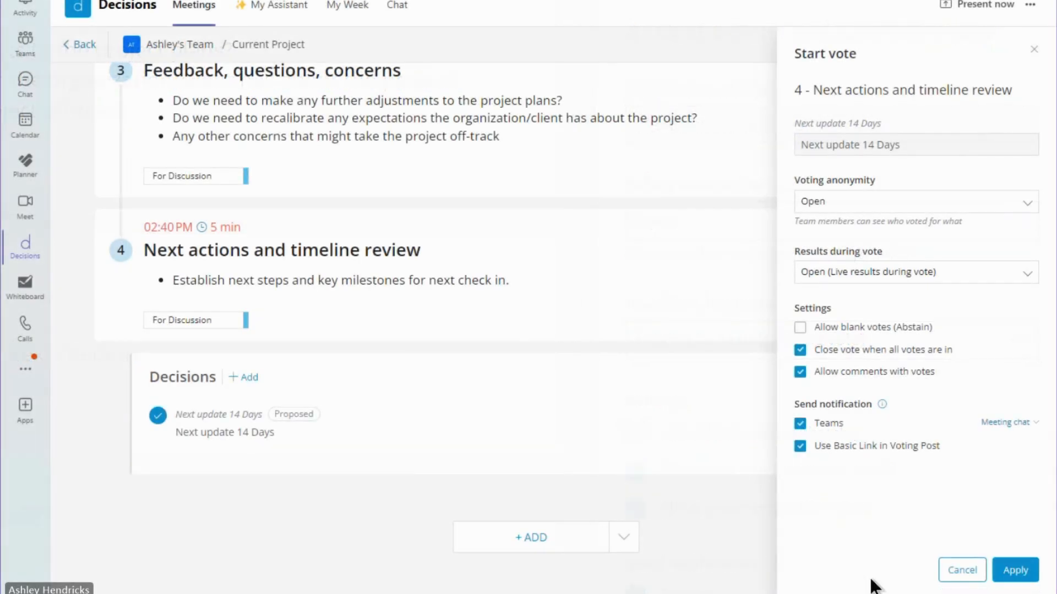
left_click(1033, 575)
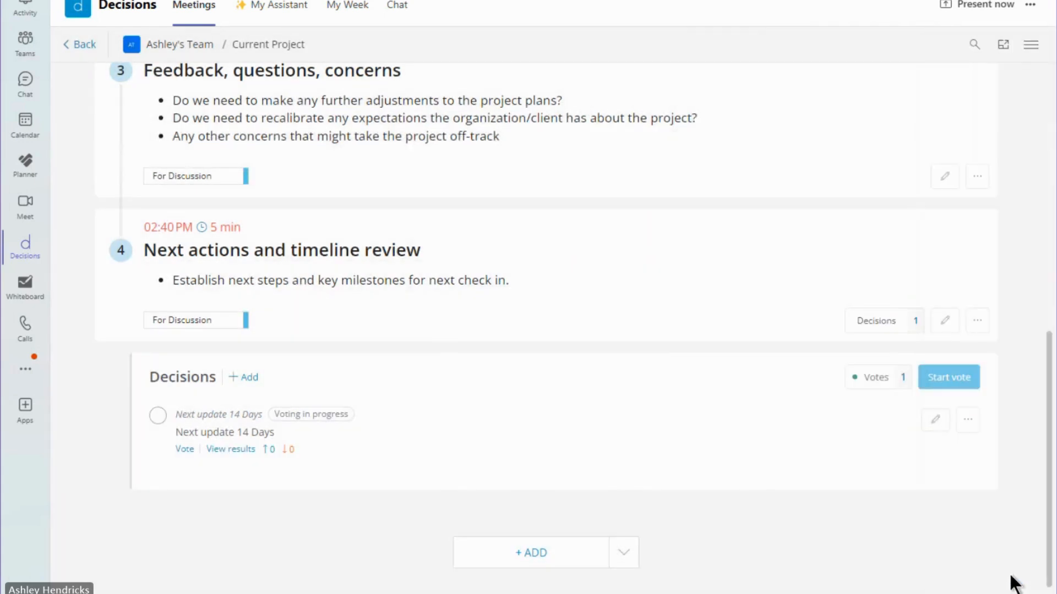
Cast a Yes vote on the "Next update 14 Days" decision without a comment
left_click(182, 451)
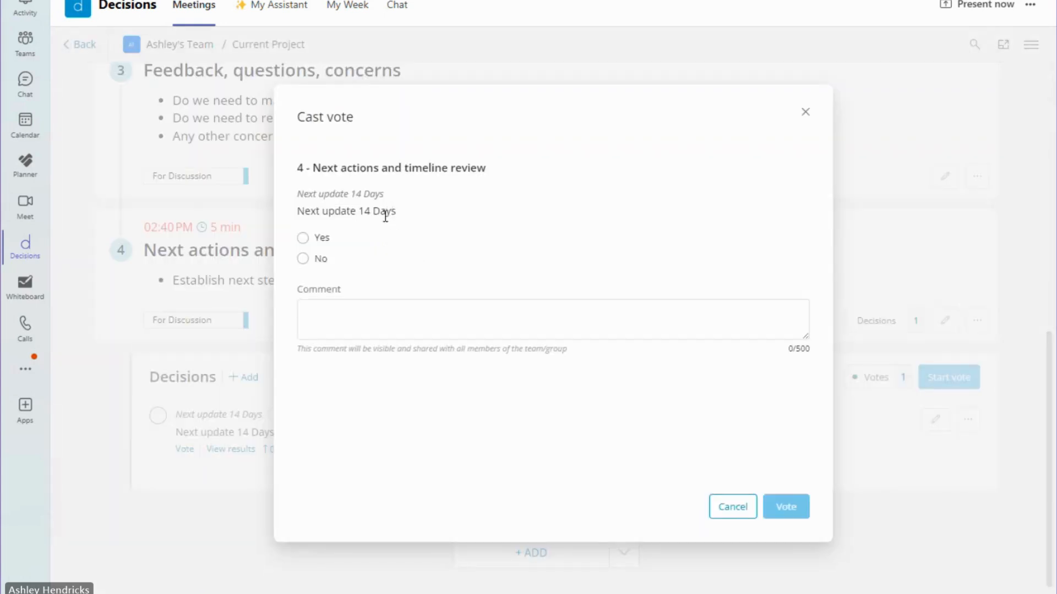
left_click(301, 240)
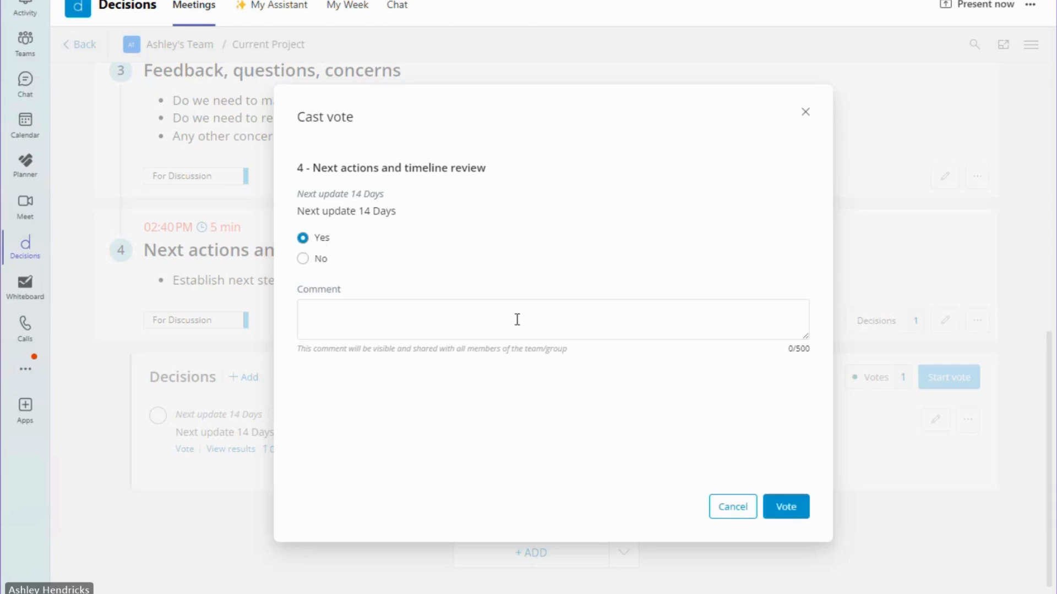
left_click(788, 510)
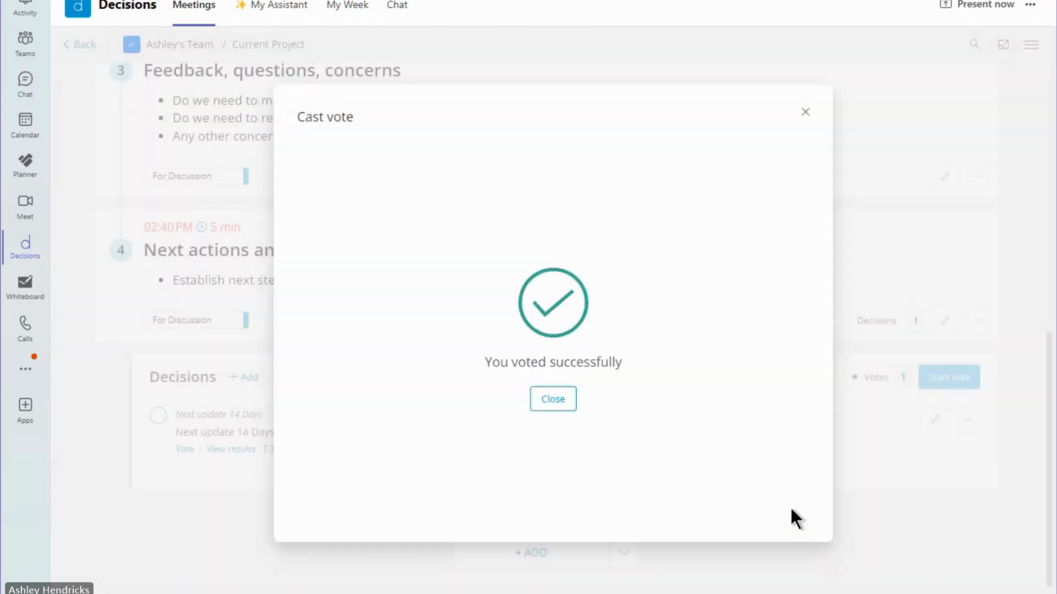
left_click(546, 401)
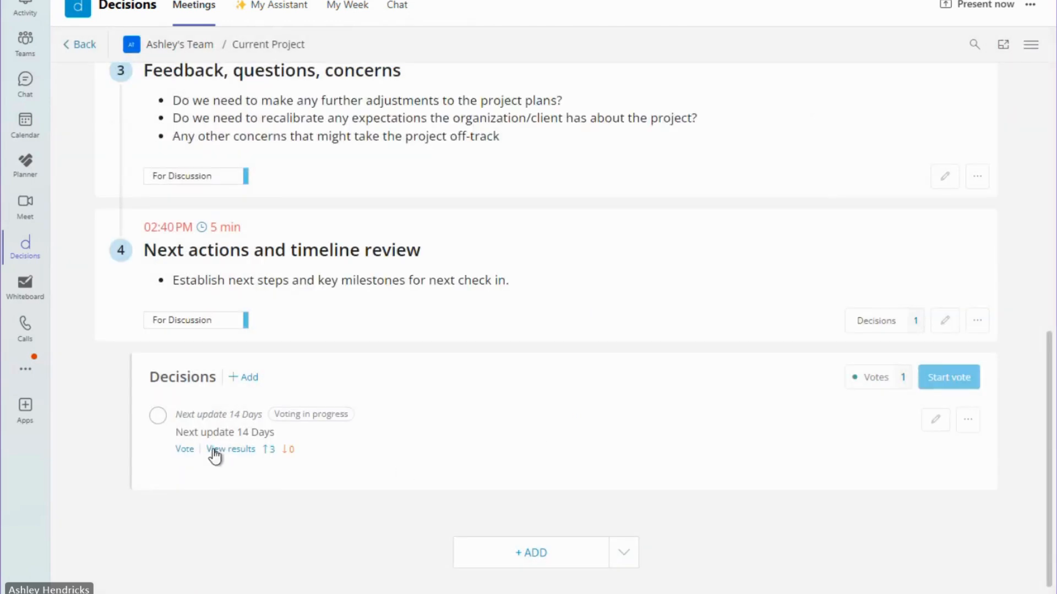
Review the vote results and total votes for the "Next update 14 Days" decision
left_click(247, 450)
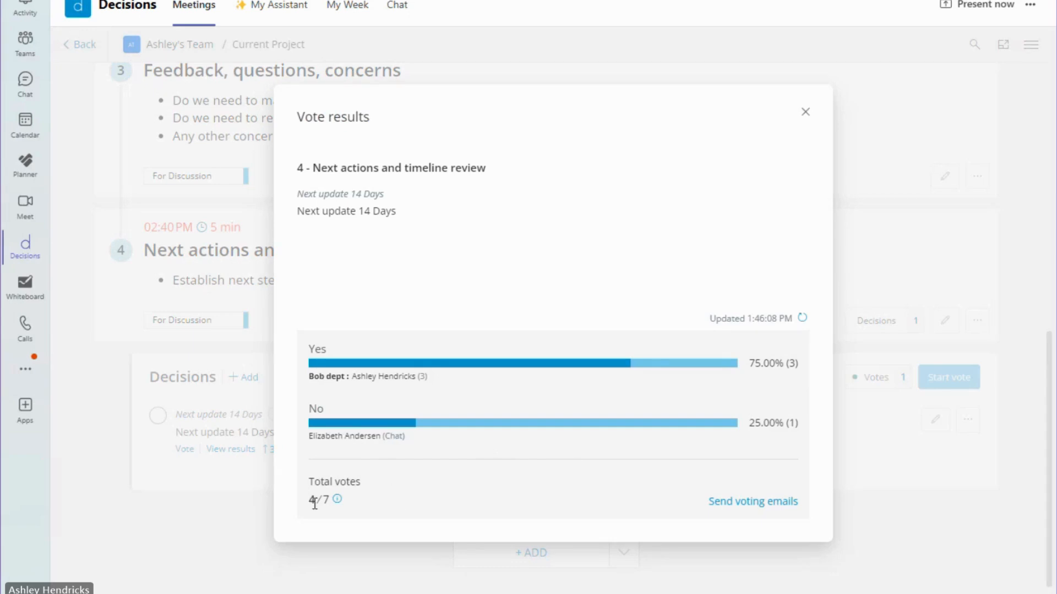
mouse_move(338, 501)
left_click(805, 112)
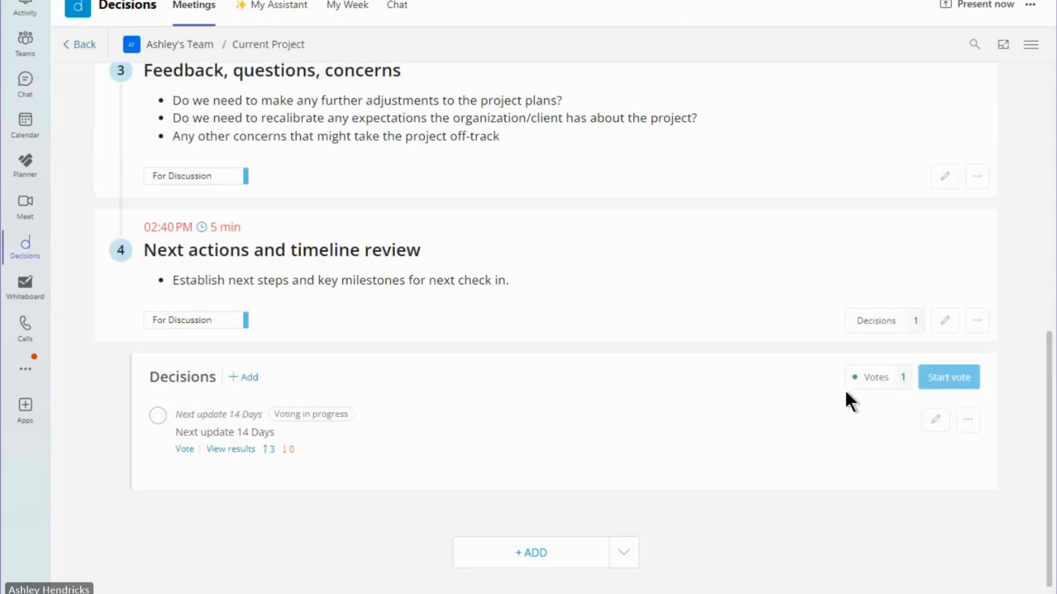
Manually register a No vote for the second listed member on "Next update 14 Days", entering "Chat" as the voting method
left_click(868, 384)
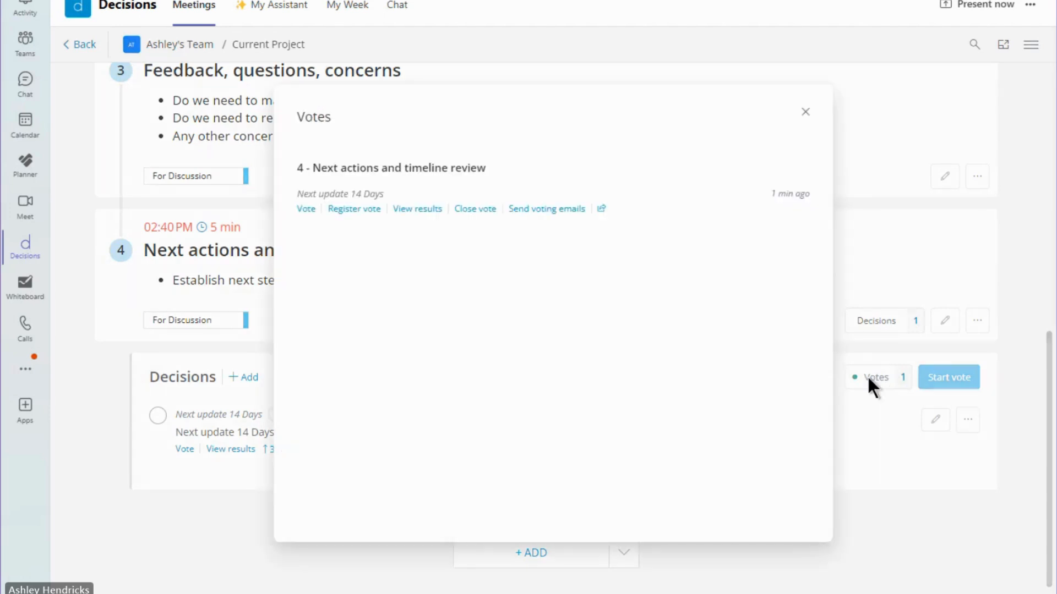
left_click(359, 213)
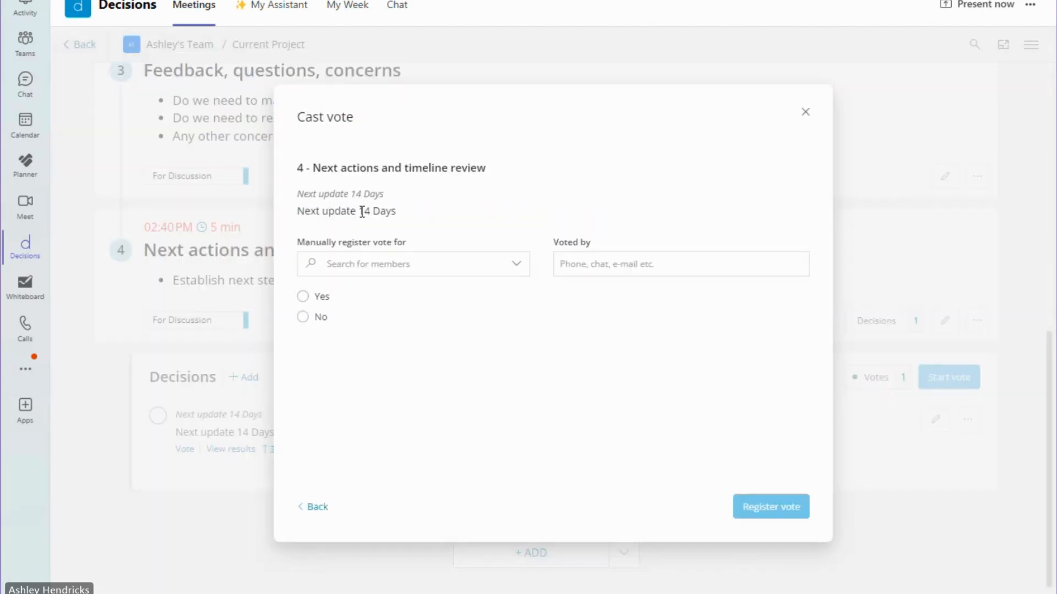
left_click(515, 265)
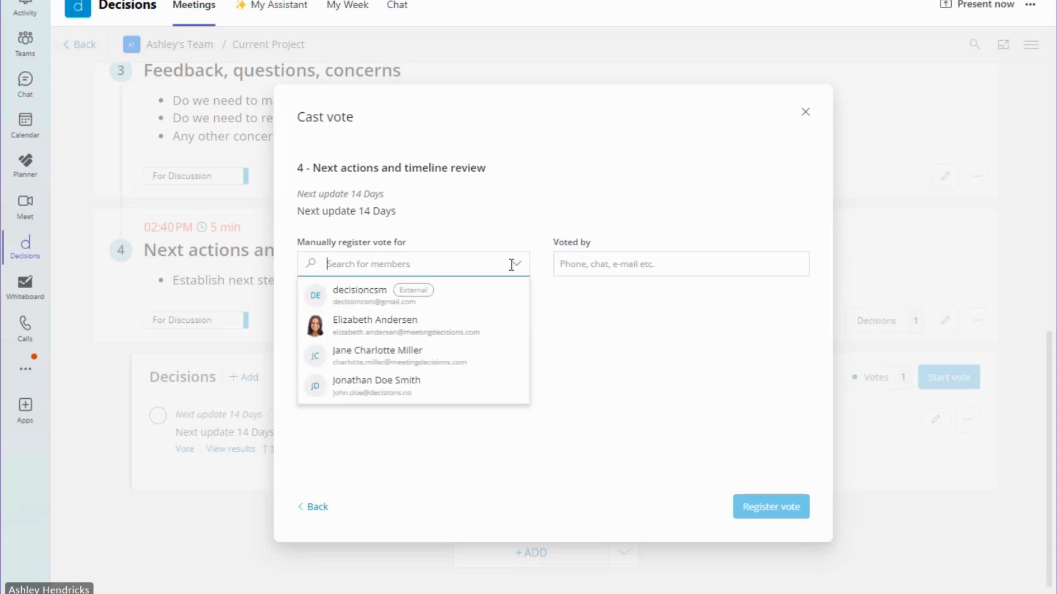
left_click(410, 327)
left_click(629, 266)
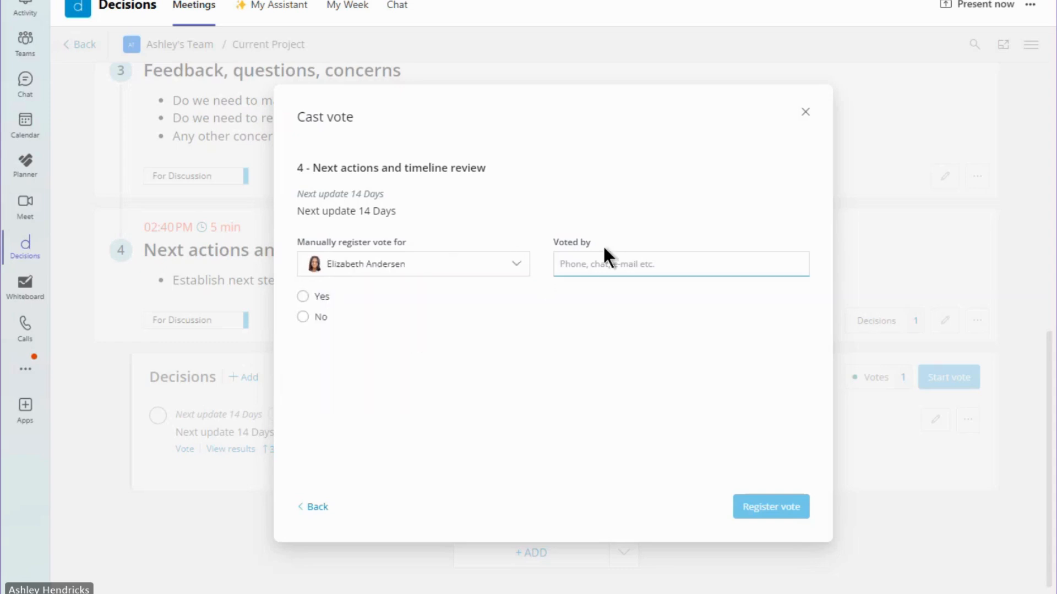
type("Chat")
left_click(302, 317)
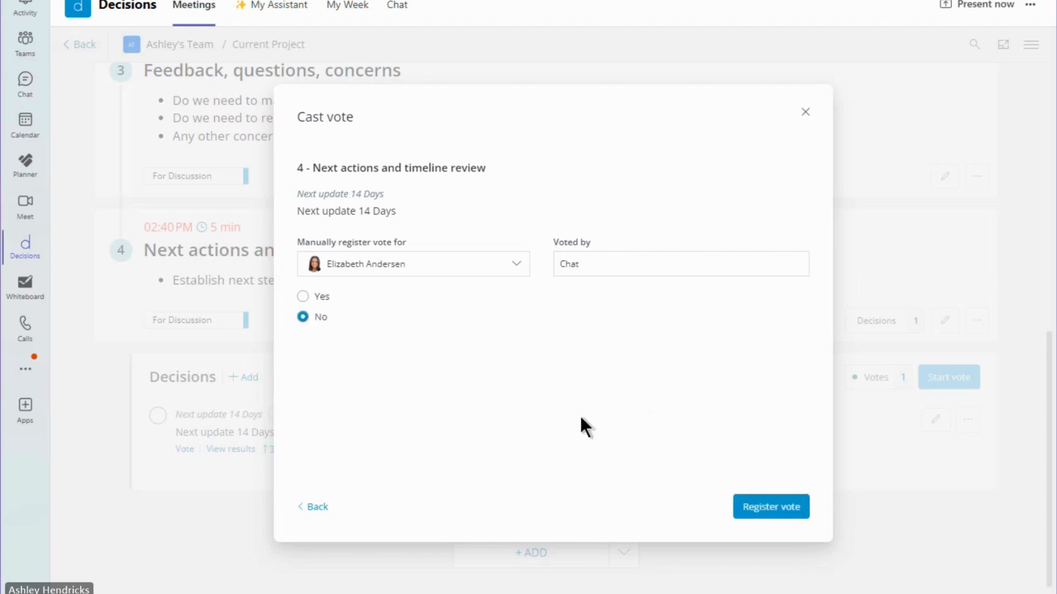
left_click(776, 515)
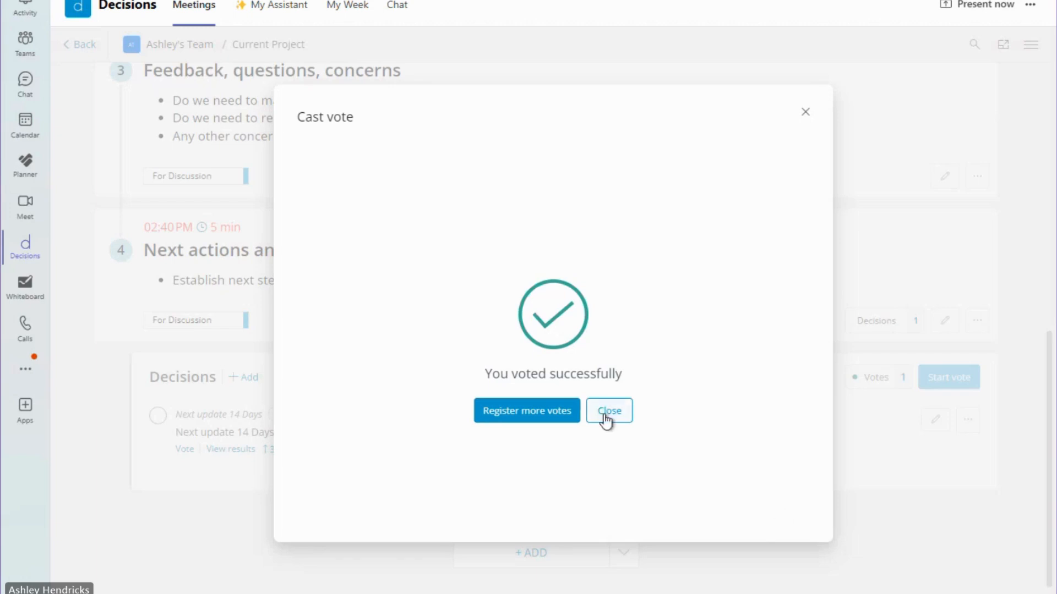
left_click(608, 414)
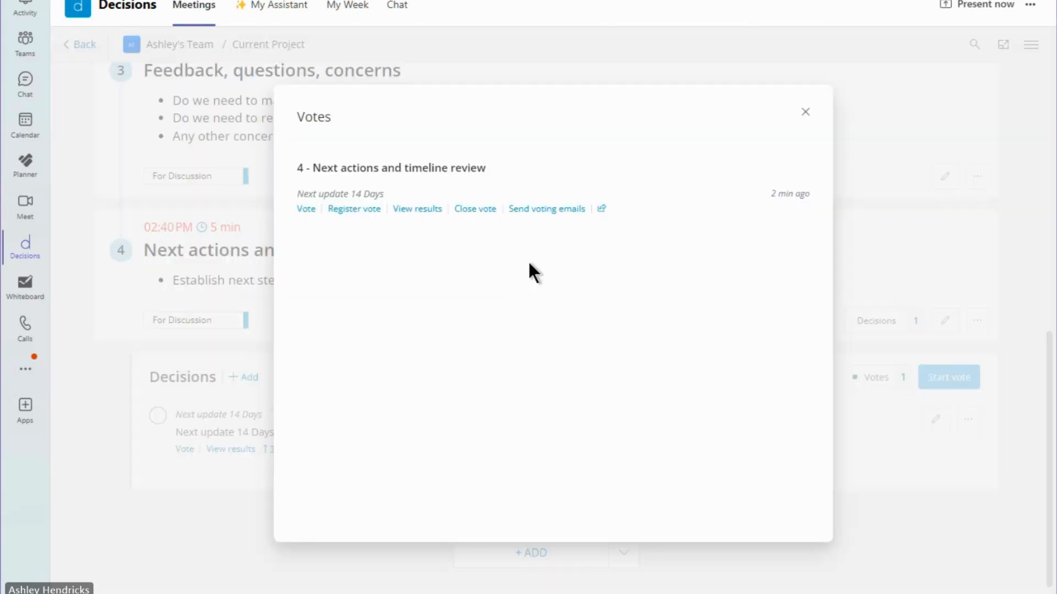
Close the vote on "Next update 14 Days" and review its results
left_click(480, 210)
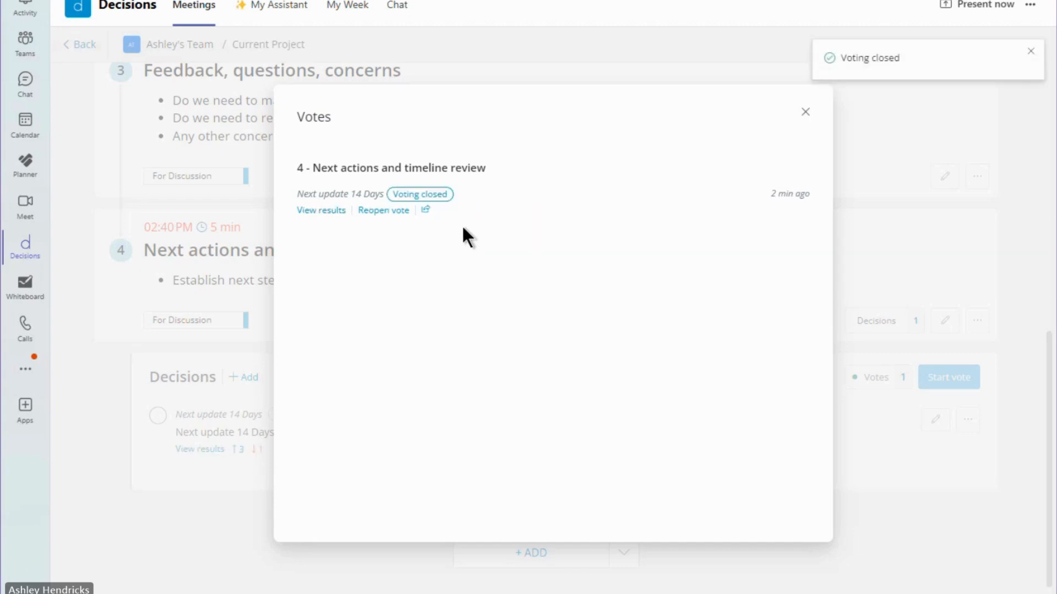
left_click(320, 211)
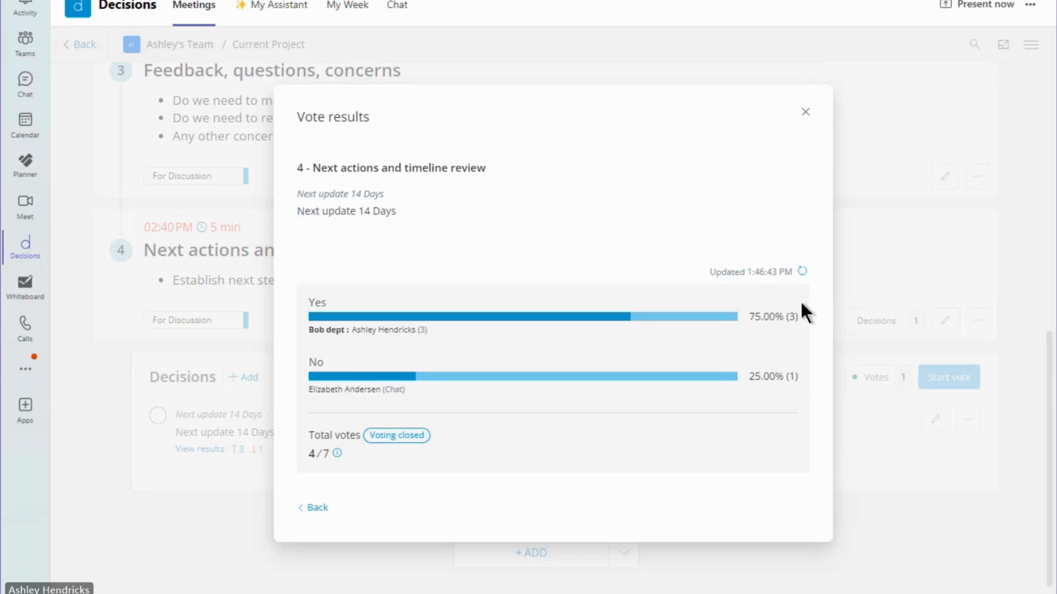
left_click(806, 112)
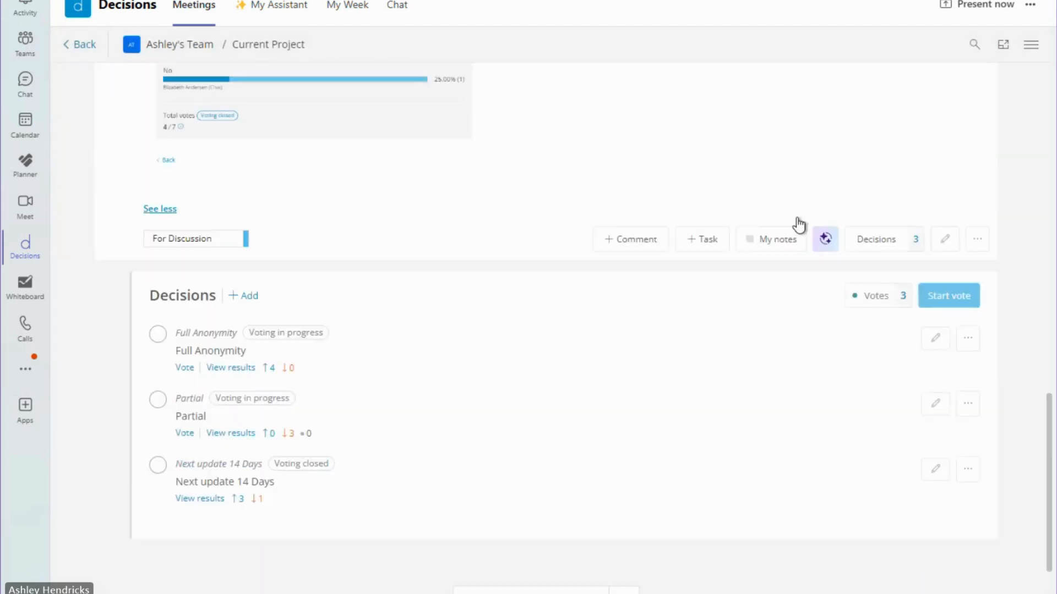
Make the "Full Anonymity" decision final
left_click(967, 342)
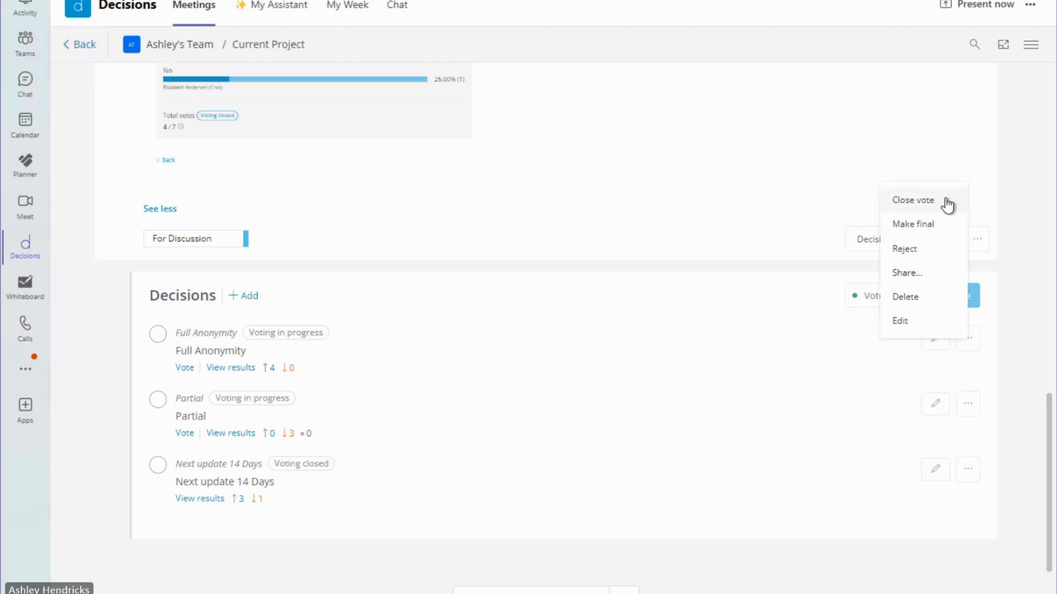
left_click(896, 230)
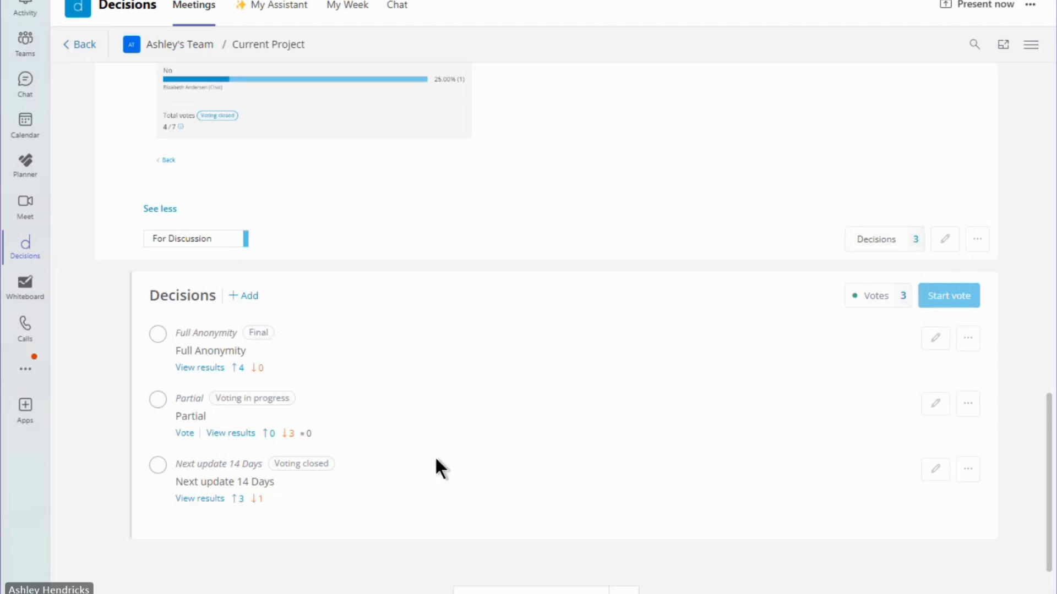
scroll(749, 380, "up", 20)
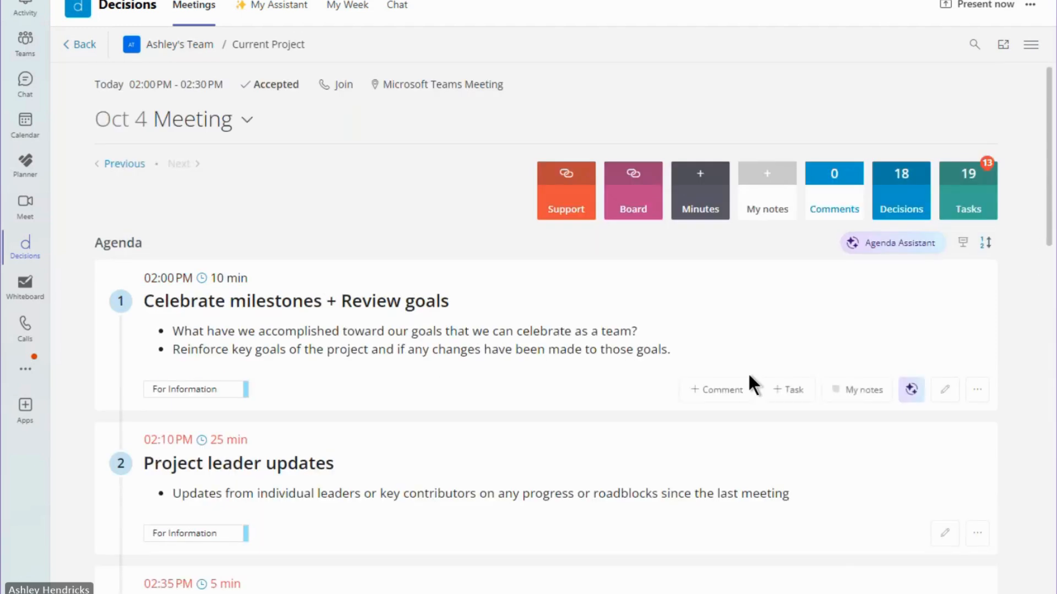
In the team settings, set the external member's number of votes to 2 and save the member properties
left_click(900, 194)
left_click(1030, 50)
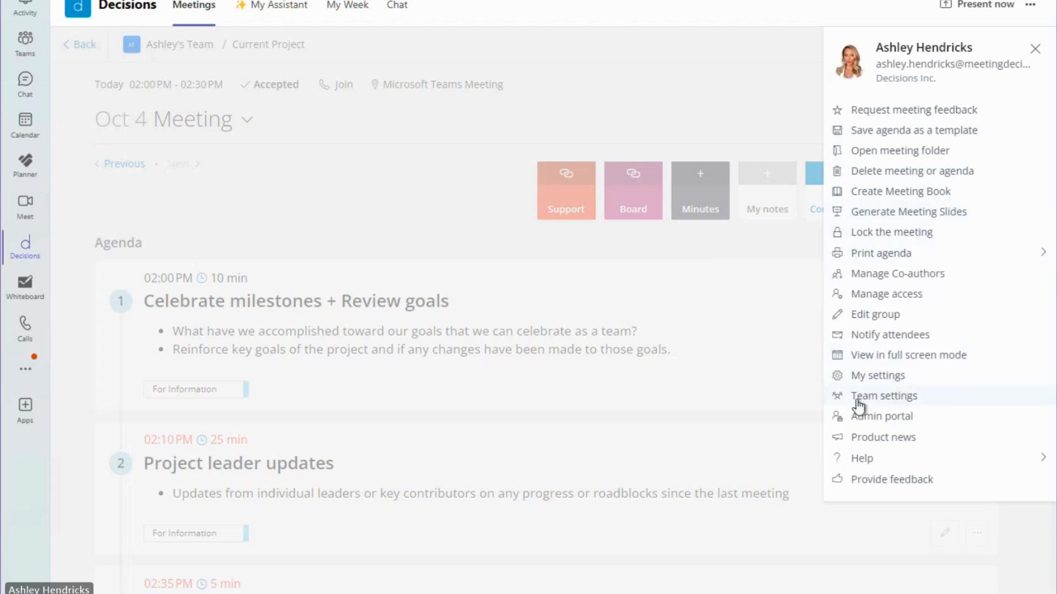
left_click(955, 400)
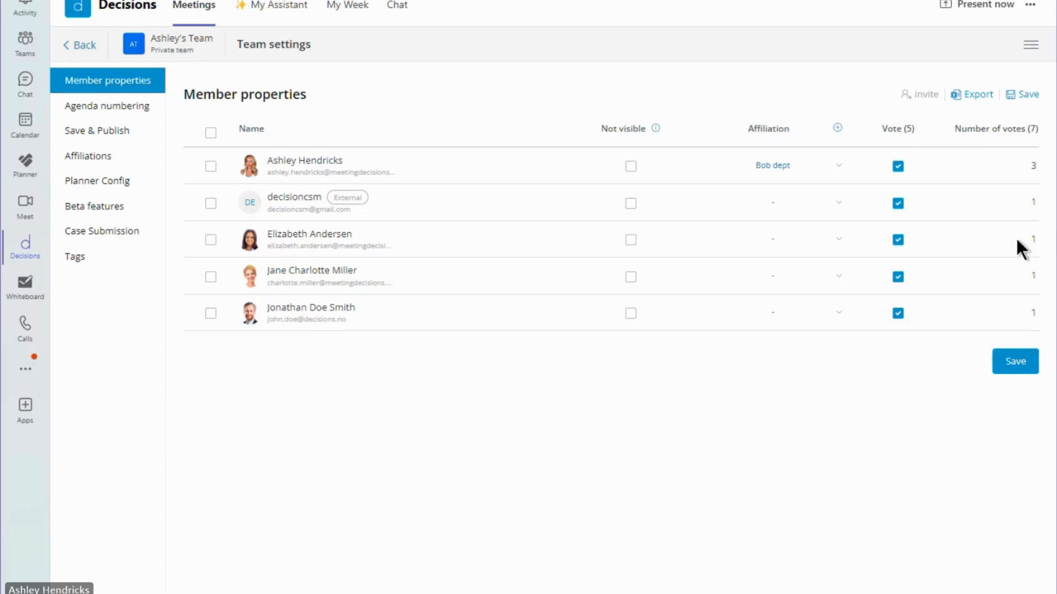
left_click(1038, 203)
key("BackSpace")
type("2")
left_click(1015, 363)
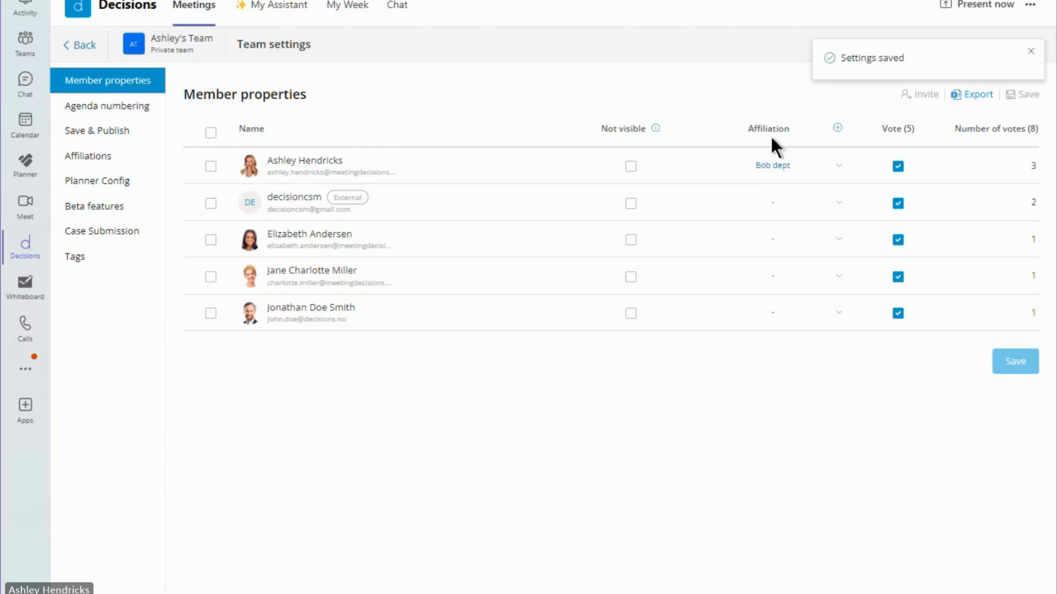
Add a new team affiliation named "CS Dept" and save the affiliations
left_click(836, 130)
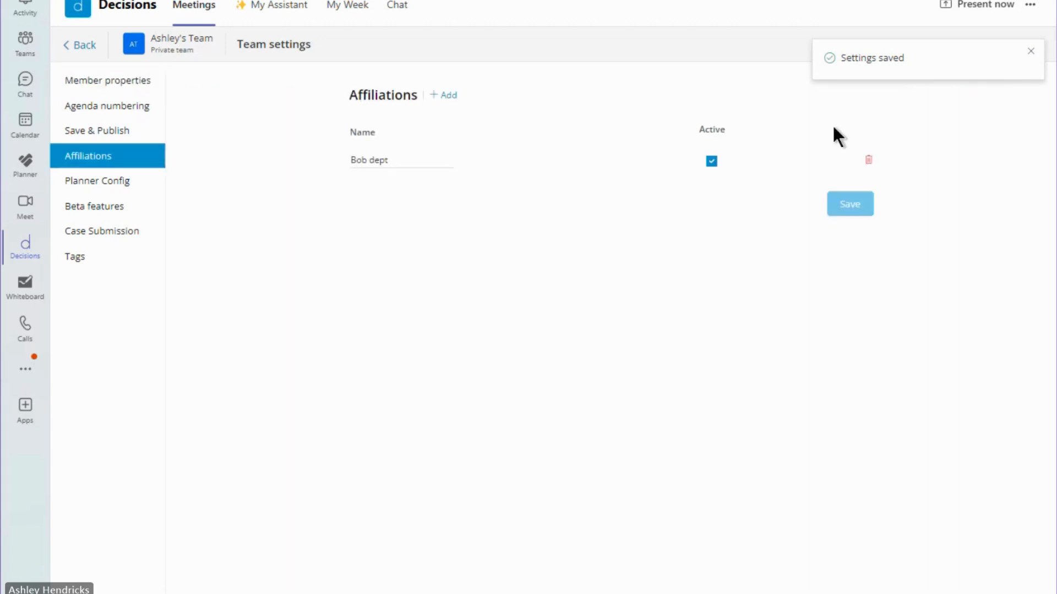
left_click(447, 95)
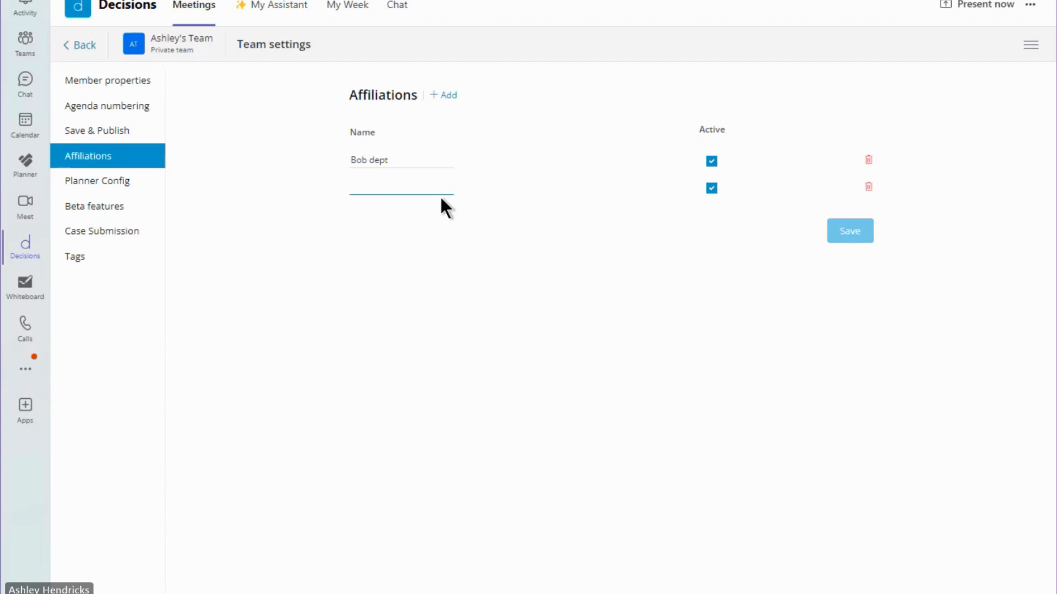
type("CS ")
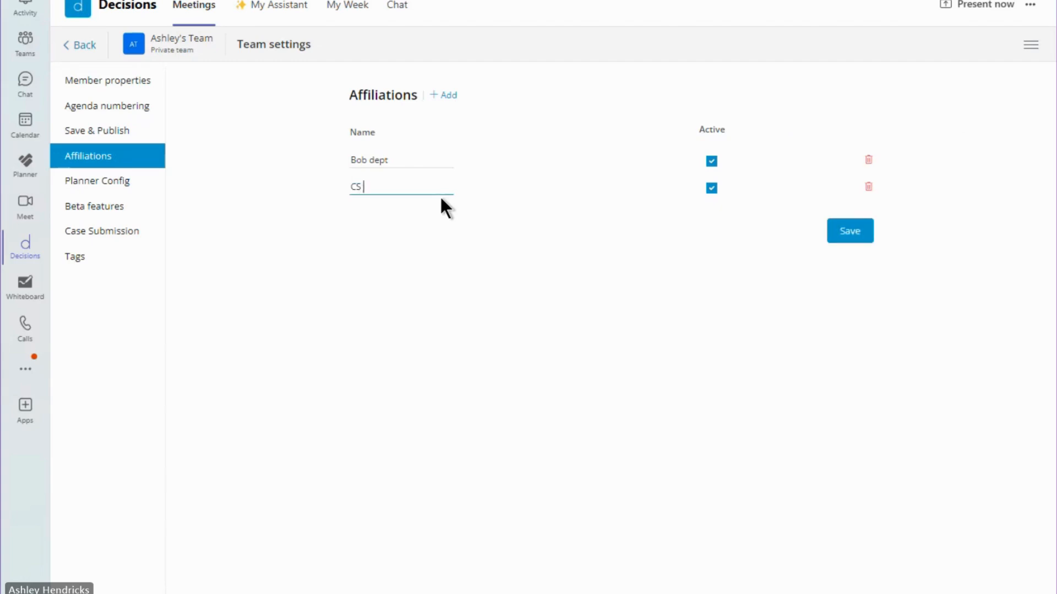
type("Dept")
left_click(846, 231)
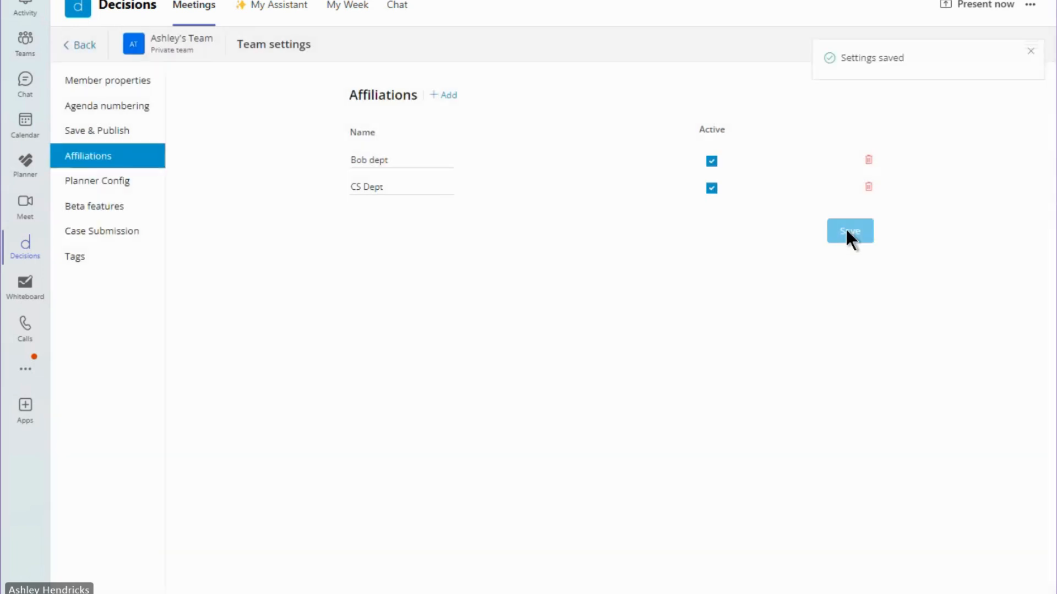
Change the first listed member's affiliation to "CS Dept" in the member properties and save
left_click(73, 84)
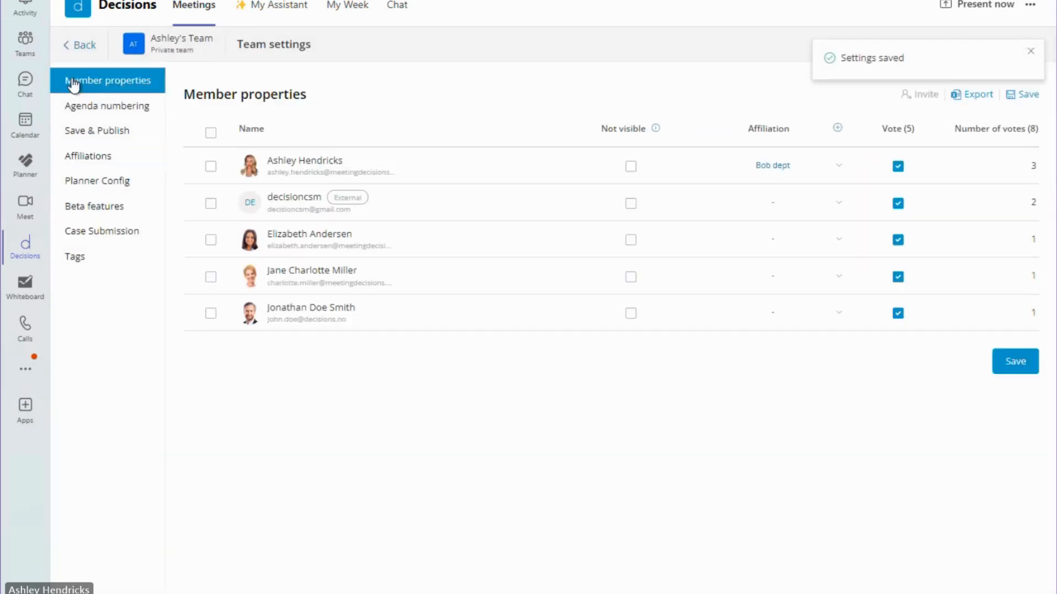
left_click(768, 170)
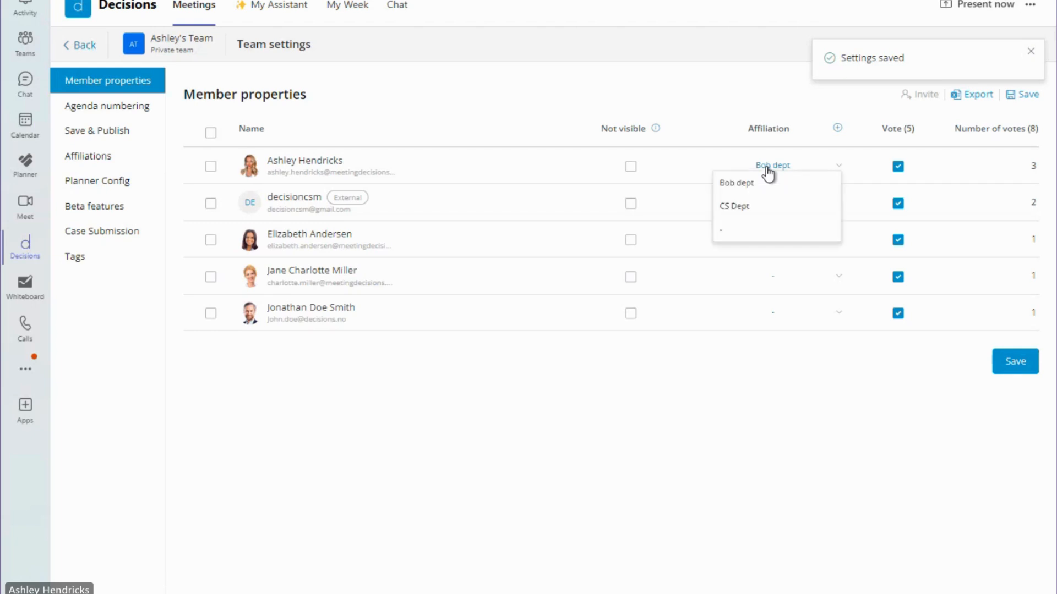
left_click(734, 206)
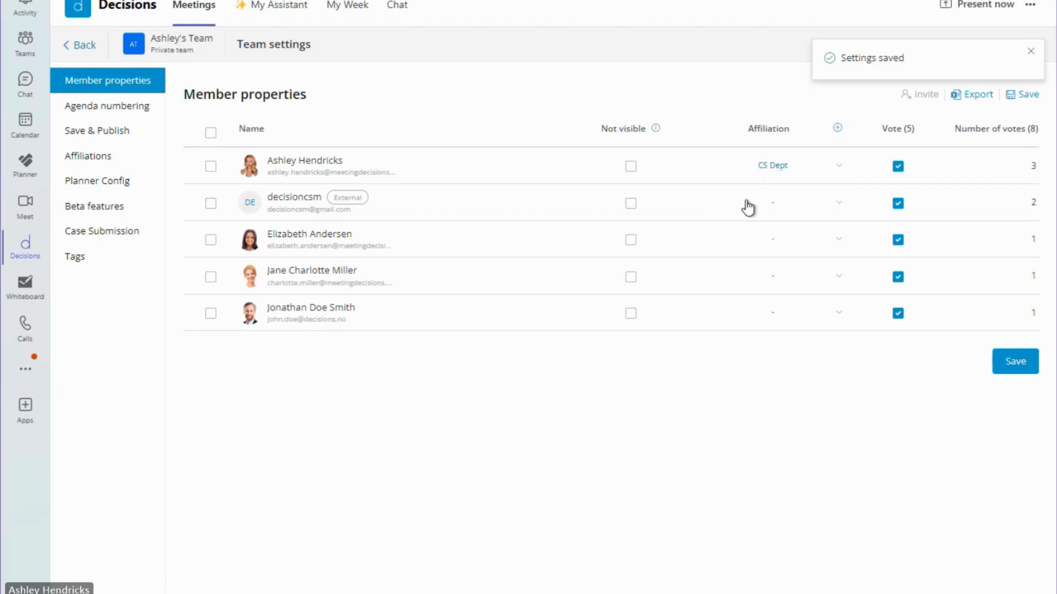
left_click(1025, 368)
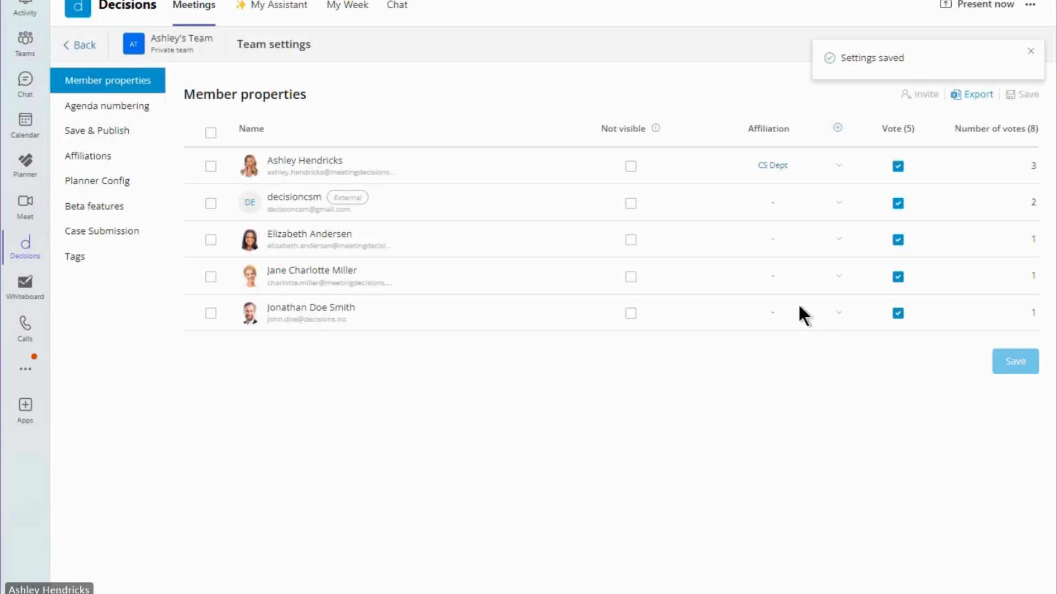